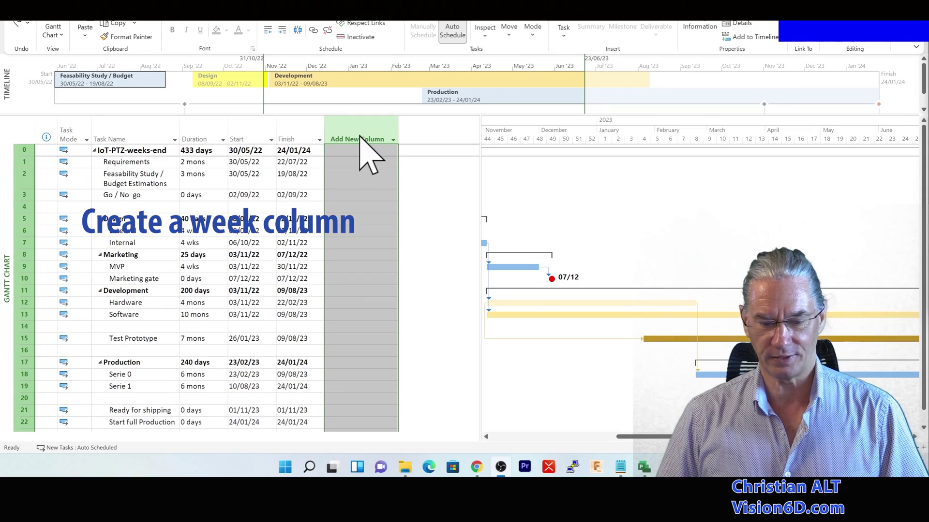
Insert a Text1 column into the task table right after the Finish column.
right_click(361, 138)
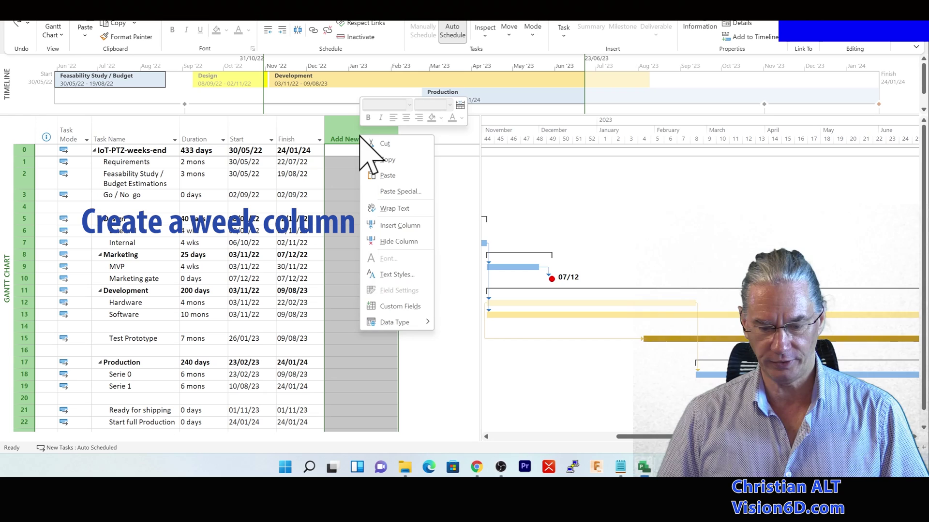
click(390, 225)
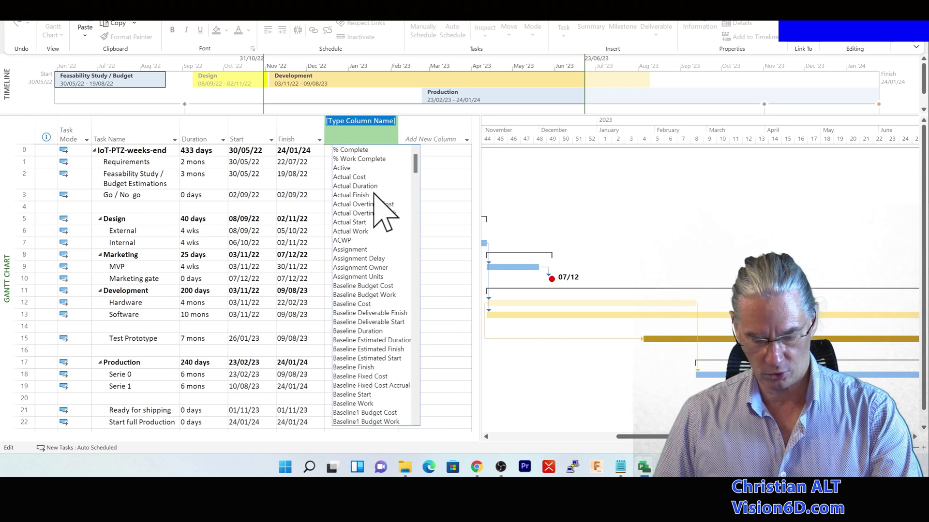
text(task Calendar)
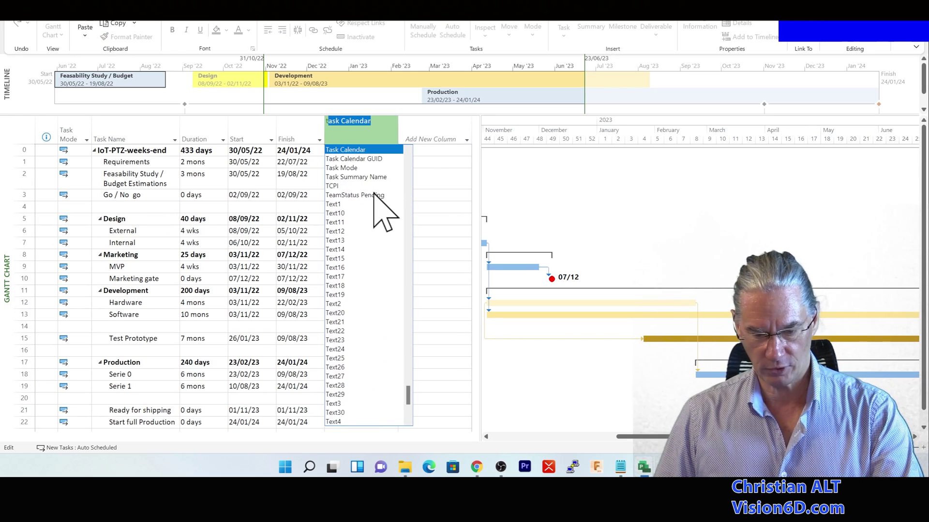
click(333, 204)
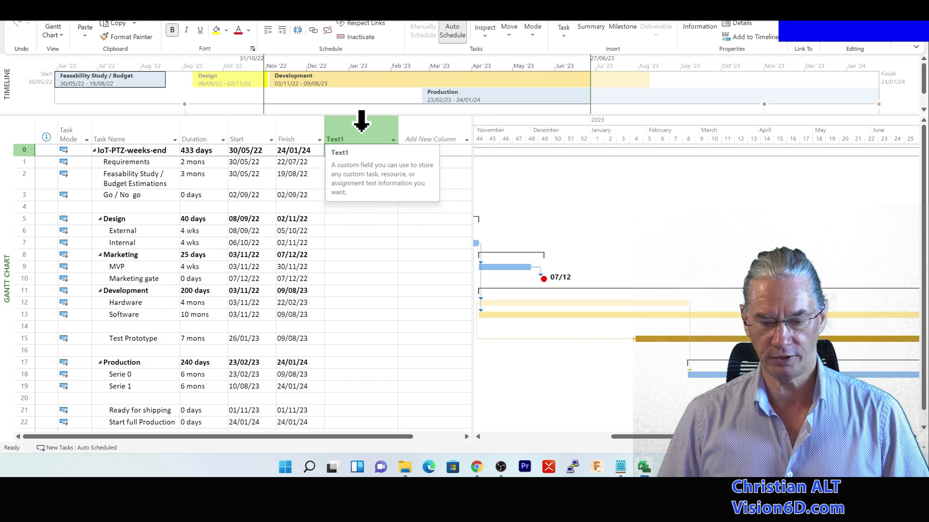
Bring up the Custom Fields settings for the Text1 column.
click(362, 122)
right_click(361, 136)
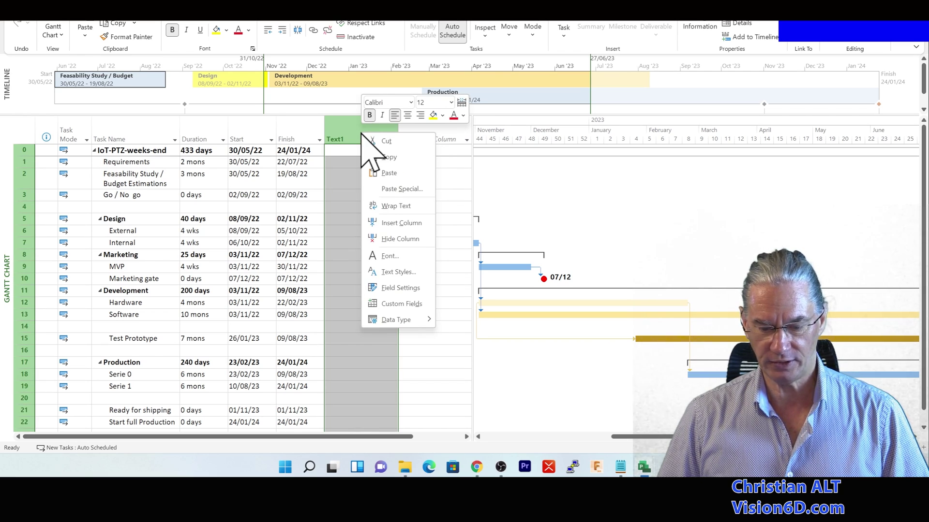
click(401, 304)
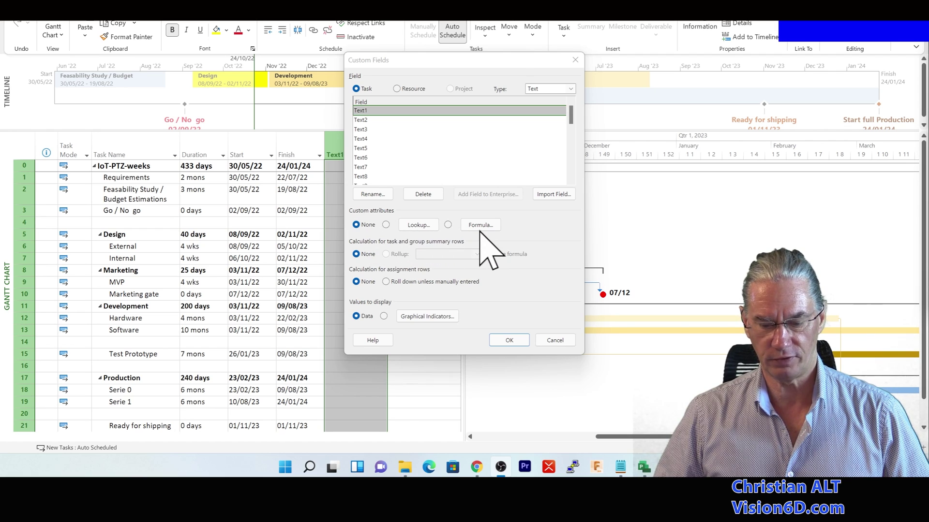
Switch Text1 to formula-calculated values, accepting the warning that existing data will be replaced.
click(448, 224)
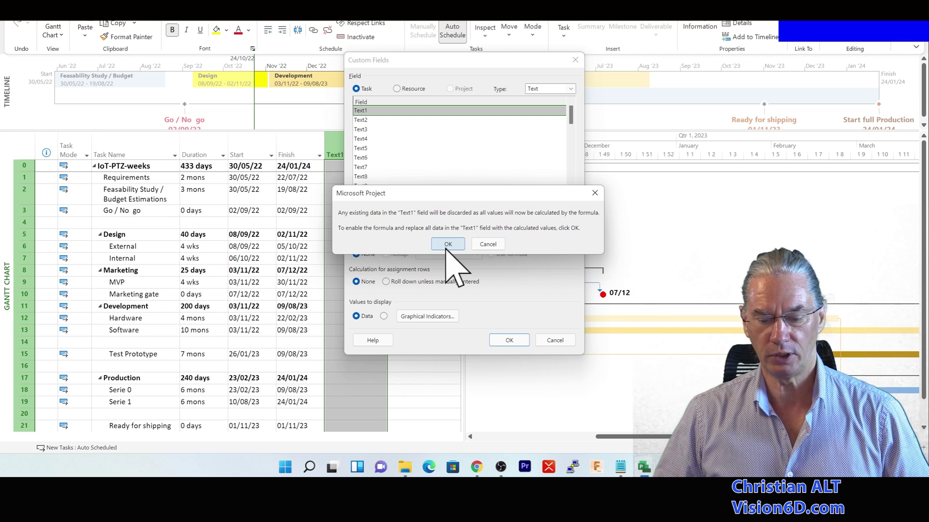
click(447, 245)
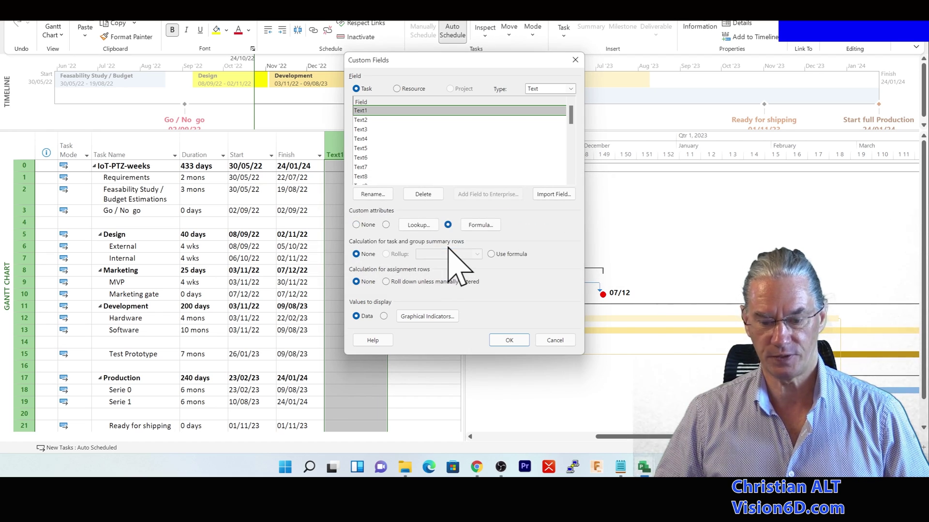
Give Text1 the formula Datepart("ww",[Start],1,2) and apply it to the column.
click(480, 225)
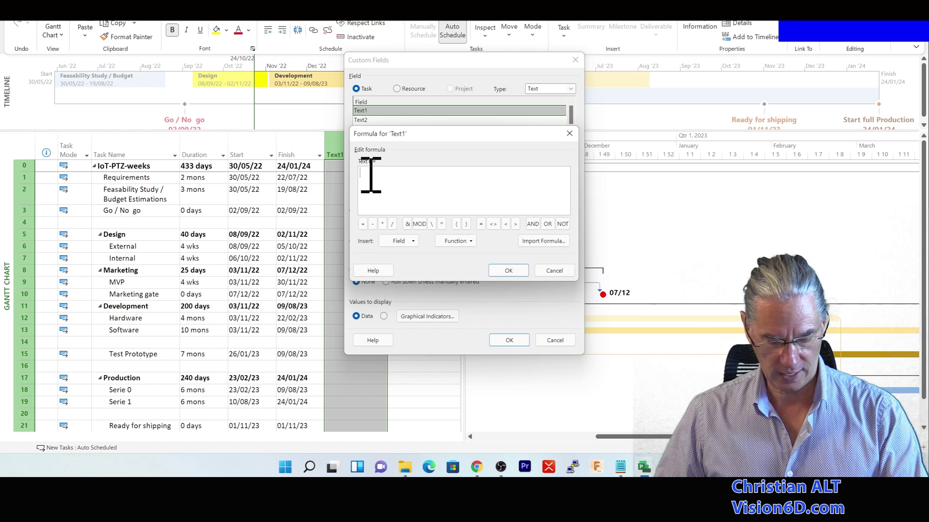
text(Datepart("ww",[Start],1,2))
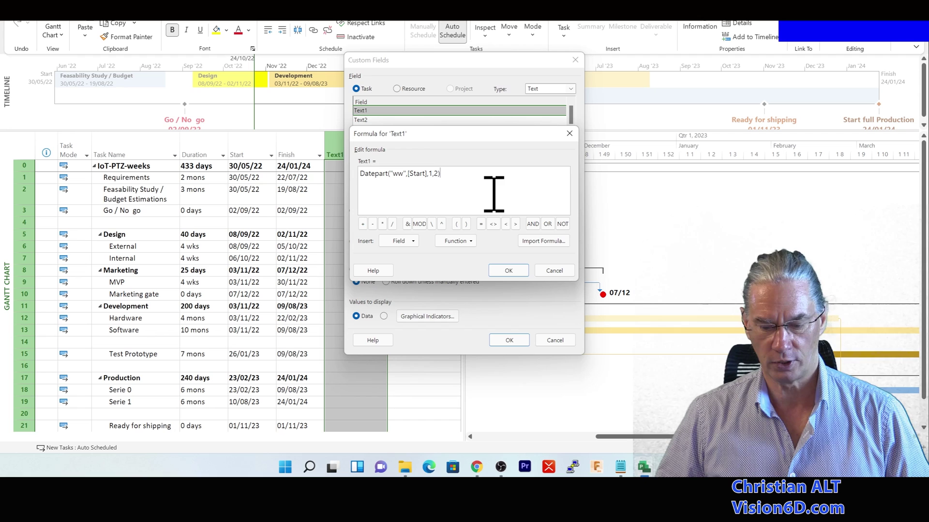
click(509, 271)
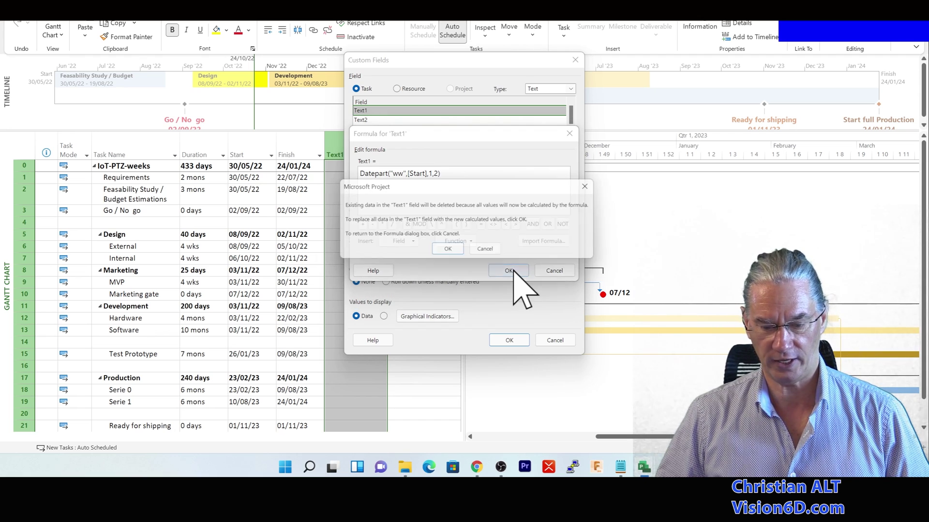
click(459, 249)
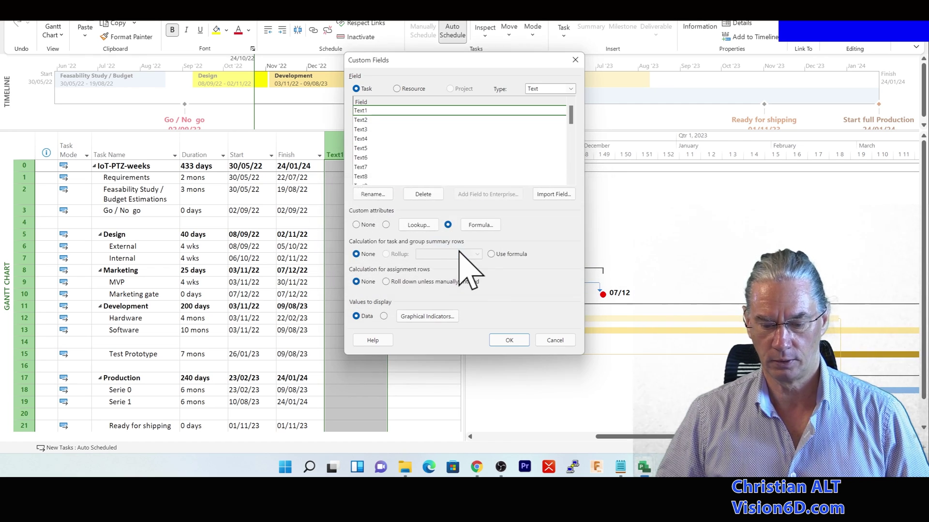
click(515, 340)
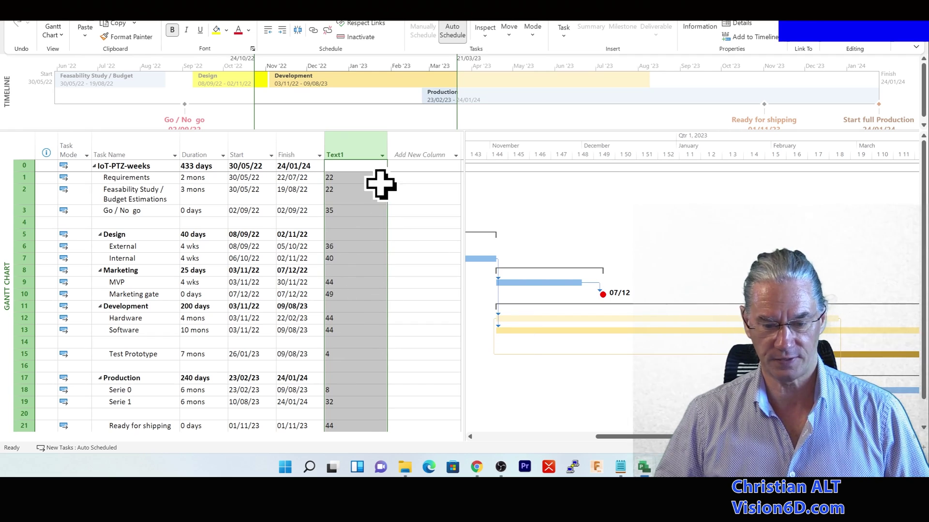
Drag the Text1 column's right border left so it fits the week numbers.
click(382, 155)
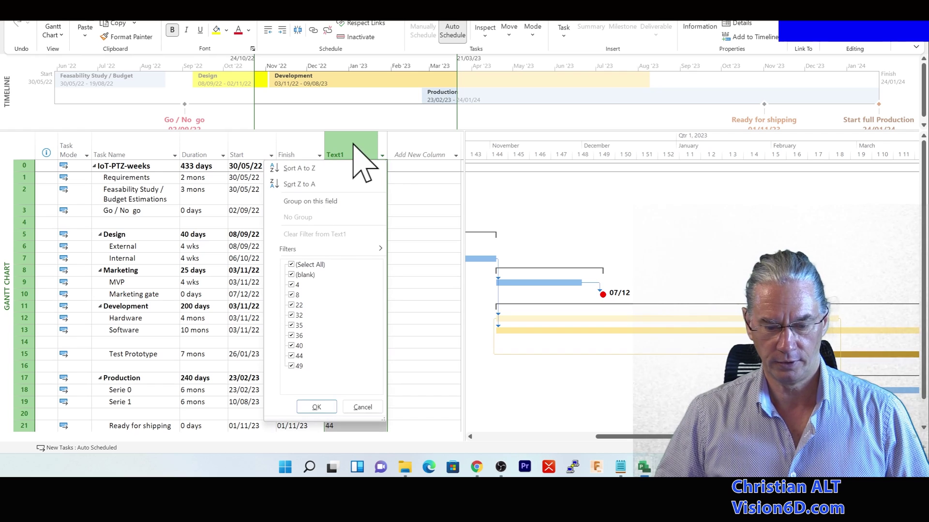
click(402, 150)
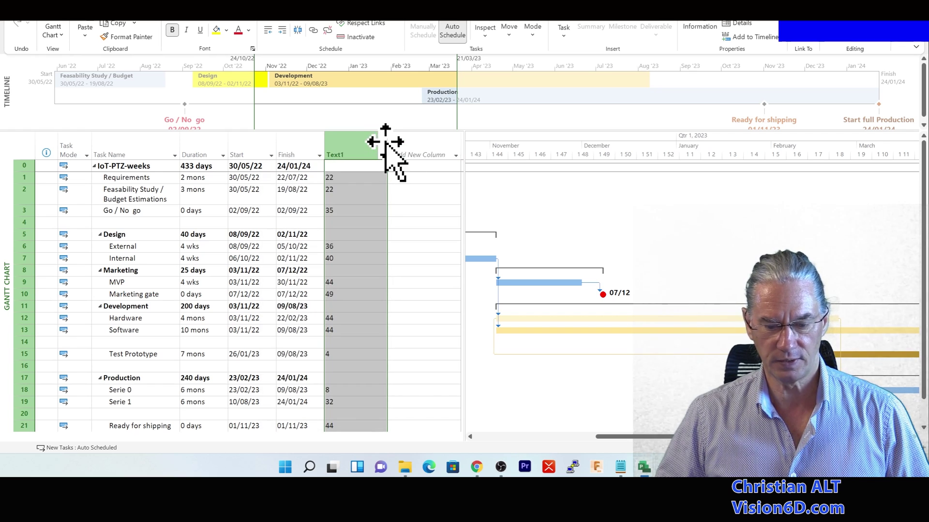
drag(391, 143, 353, 141)
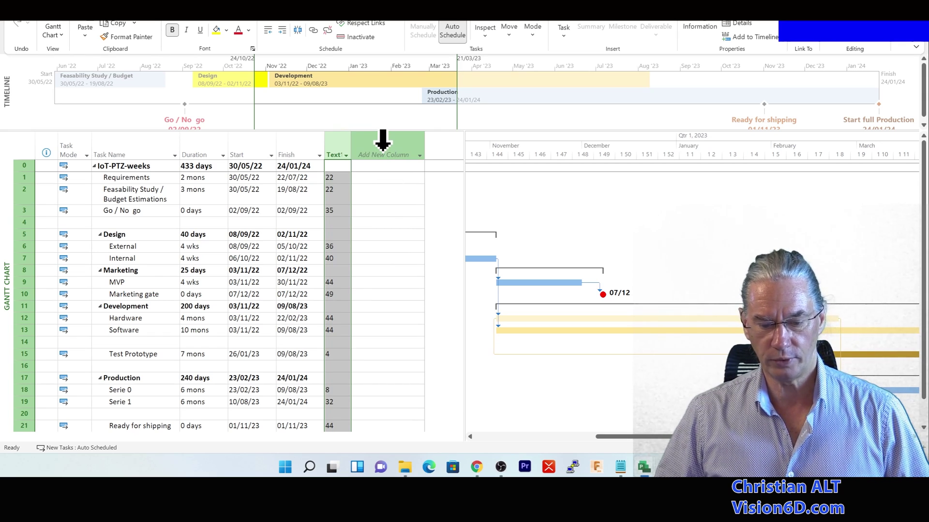
Insert a Text2 column after Text1 and bring up its column options.
right_click(382, 145)
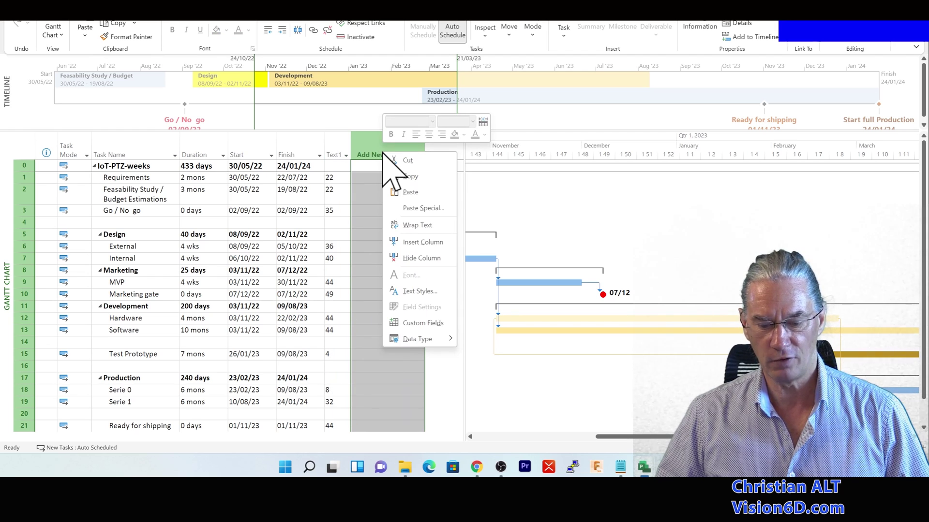
right_click(380, 140)
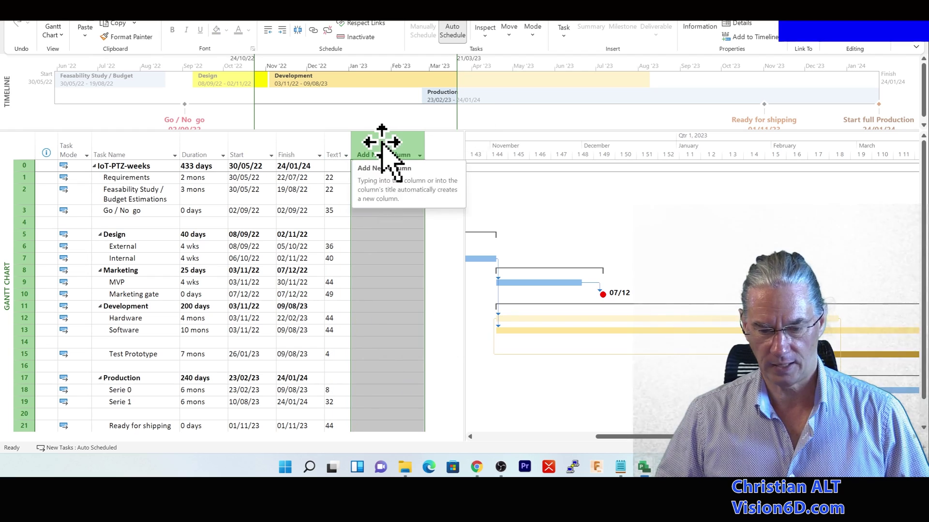
right_click(382, 143)
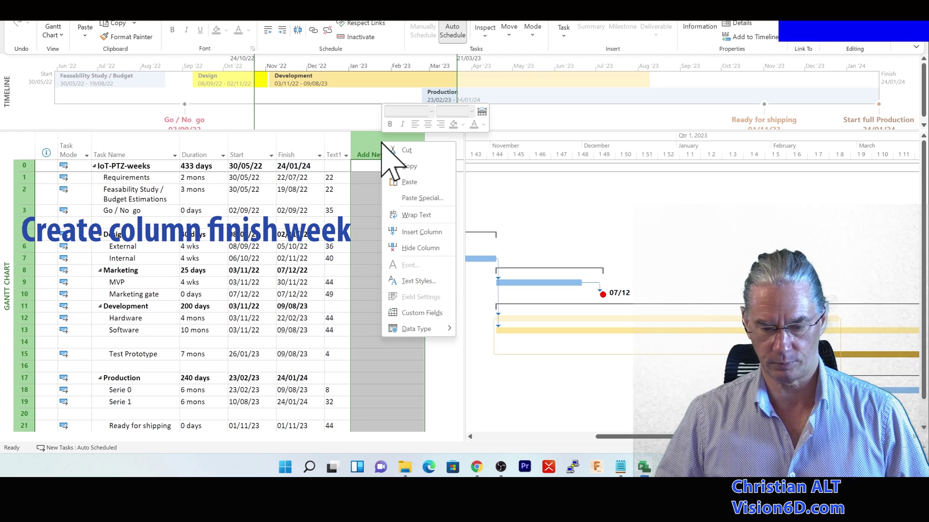
click(419, 233)
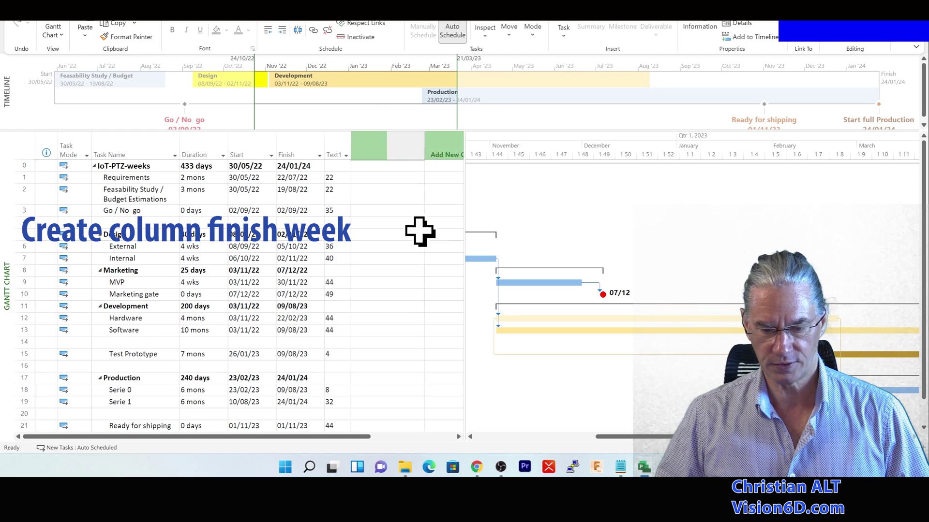
text(Task Calendar)
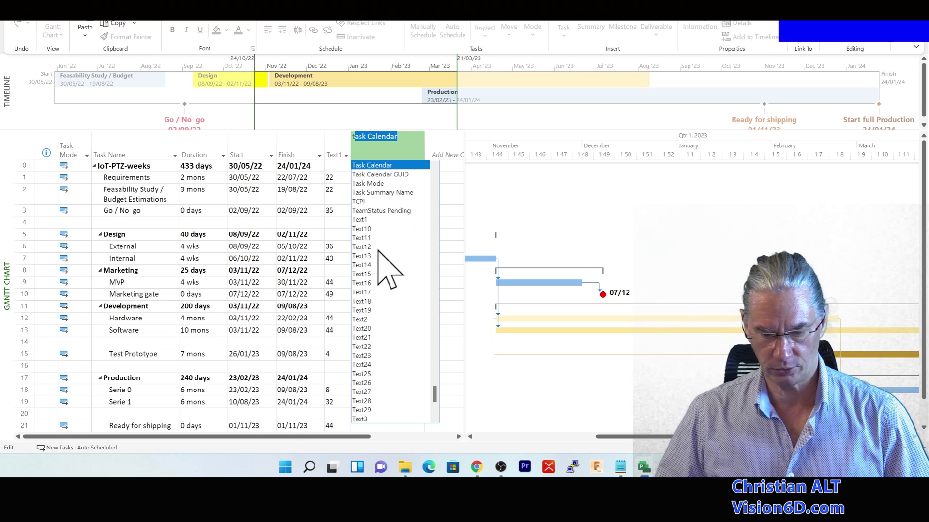
click(363, 319)
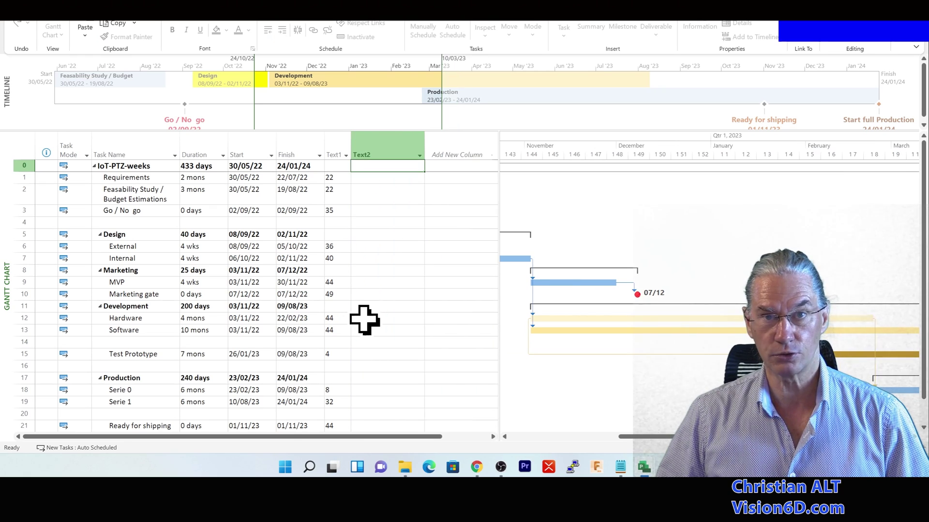
right_click(379, 140)
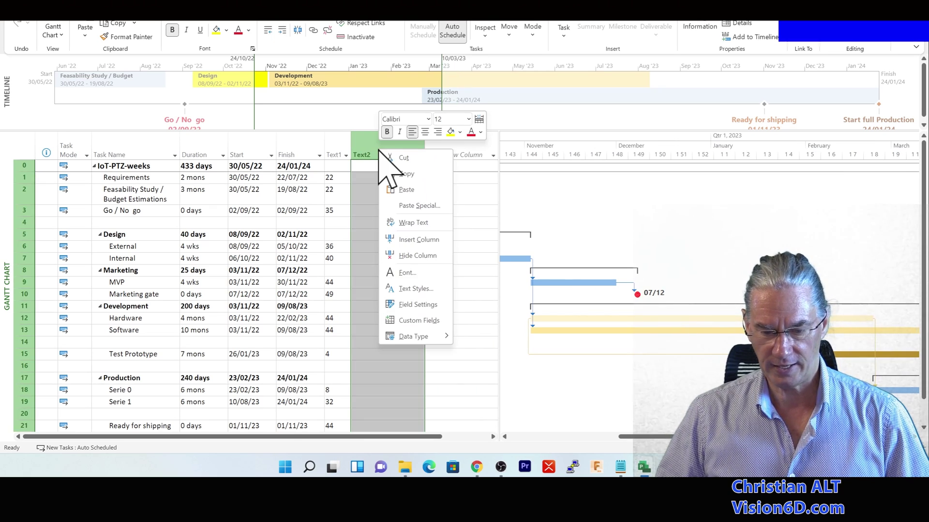
Set Text2 to formula-calculated values in Custom Fields, accepting the data-replacement warning.
click(413, 320)
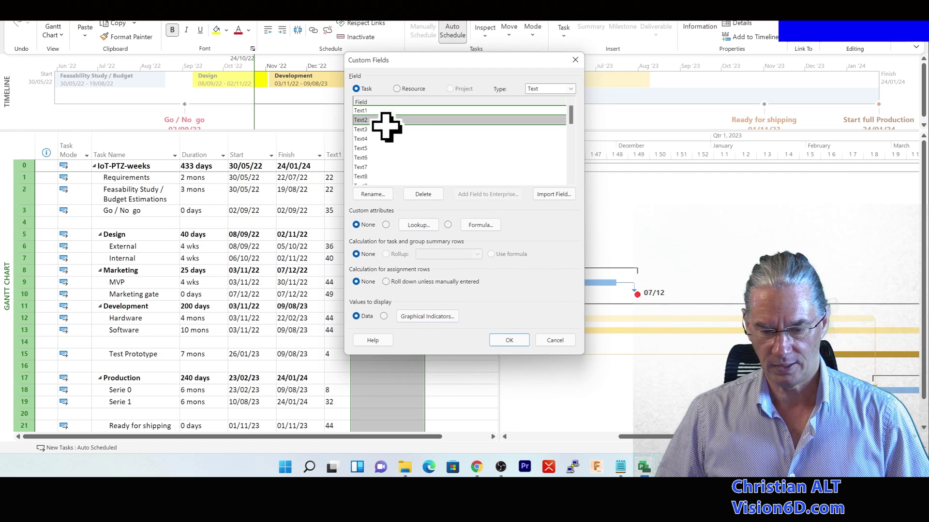
click(447, 225)
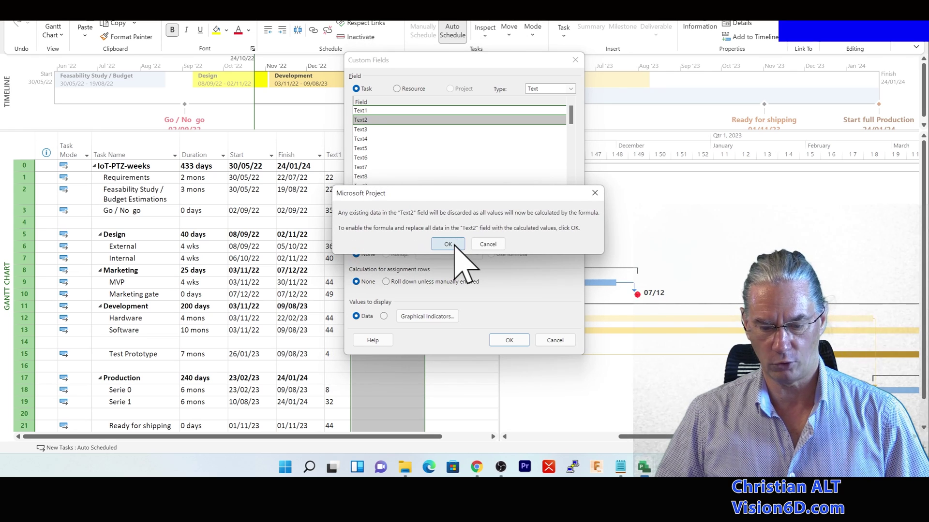
click(455, 245)
Paste the formula Datepart("ww",[Finish],1,2) into Text2 and apply it.
click(481, 225)
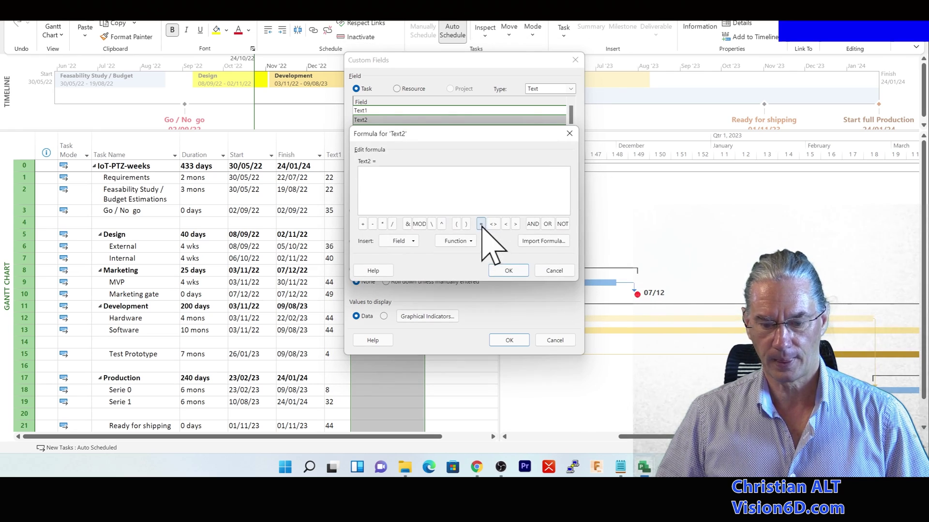
key(super+v)
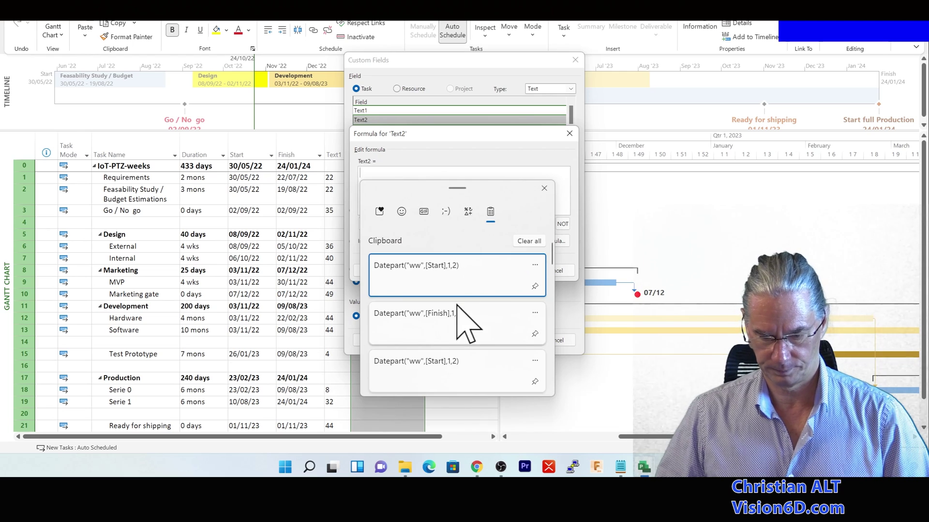
click(458, 317)
click(509, 270)
click(447, 246)
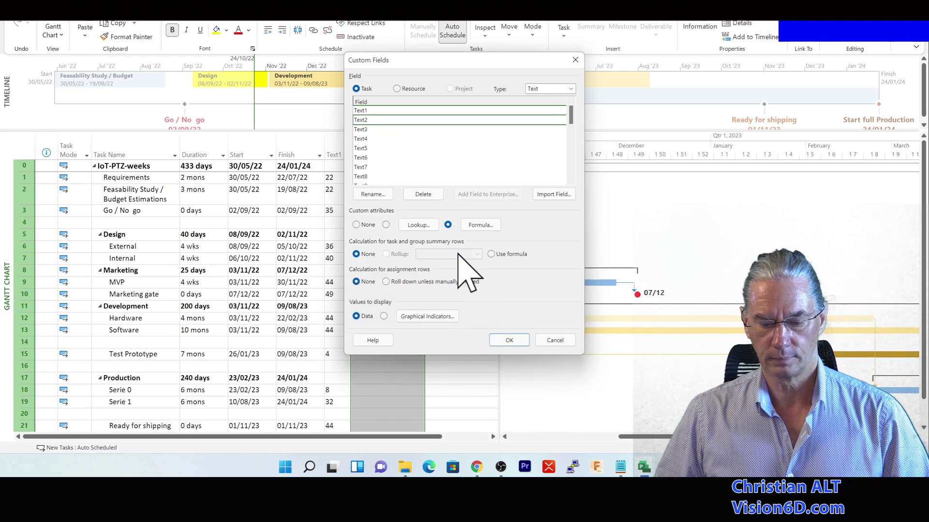
click(509, 340)
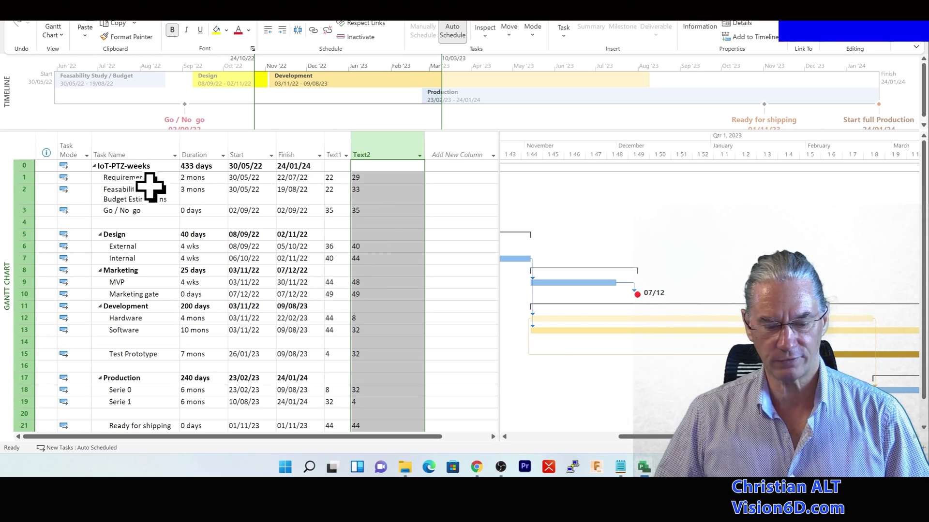
click(27, 177)
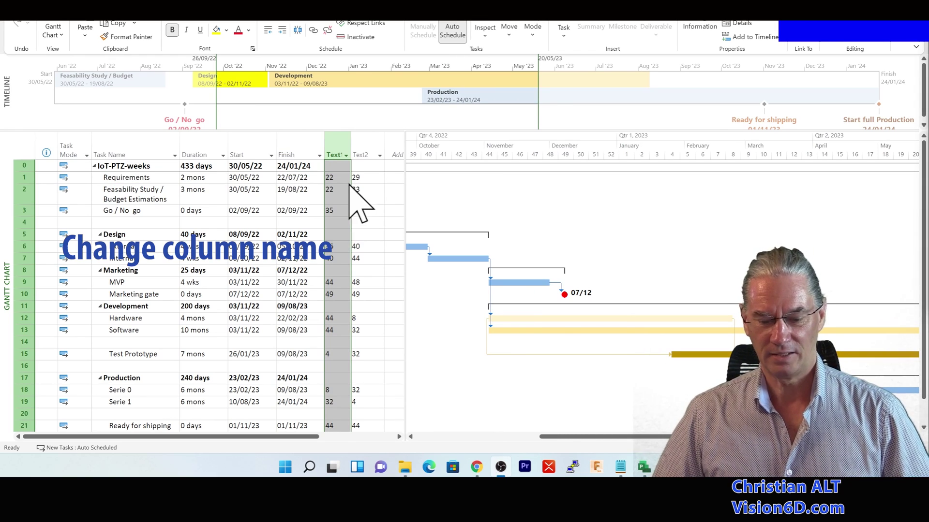
Retitle the Text1 column 'Start week'.
right_click(339, 151)
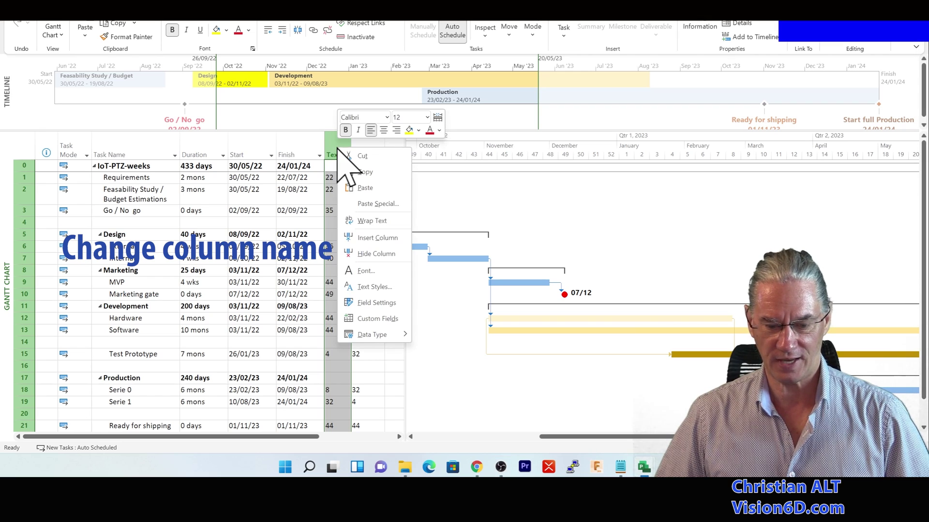
click(384, 303)
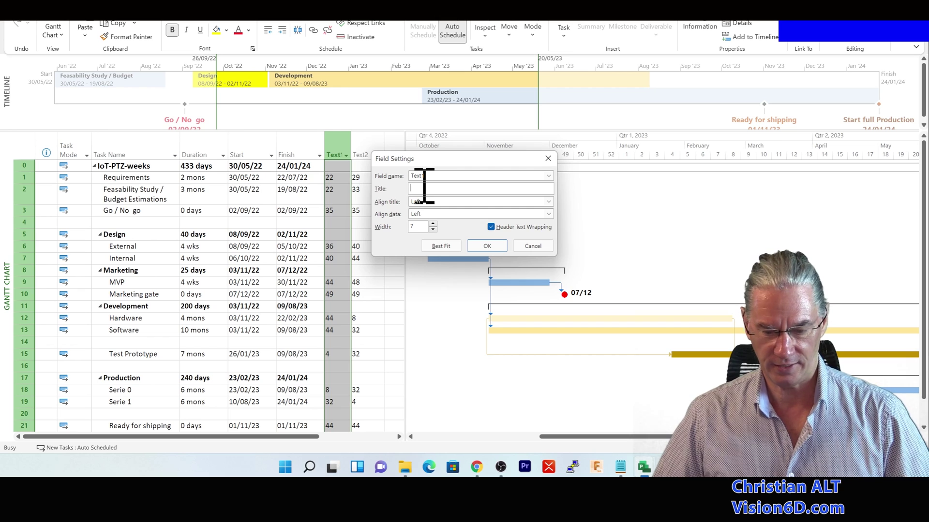
text(St)
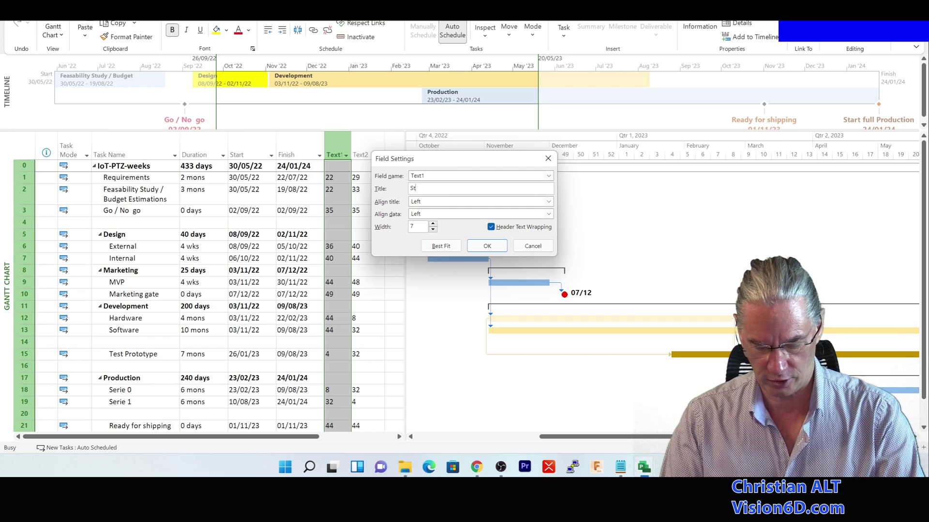
text(art week)
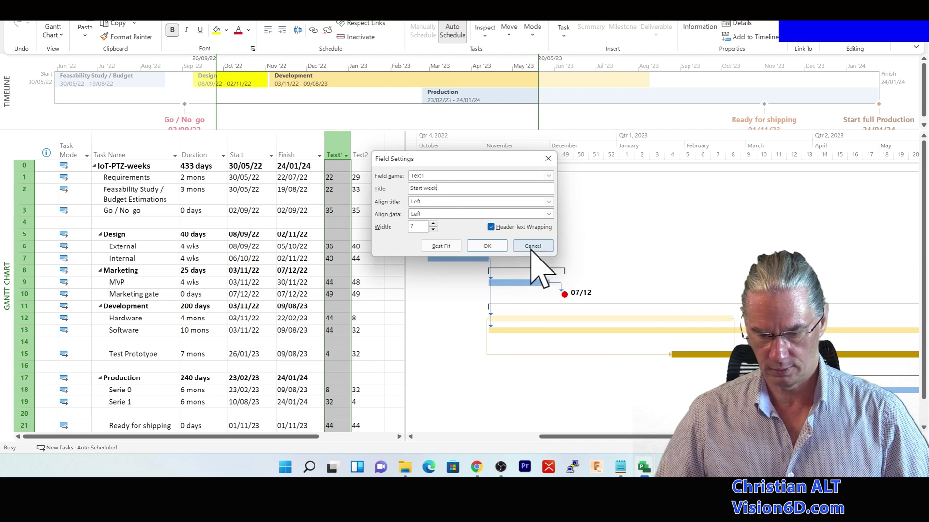
click(502, 247)
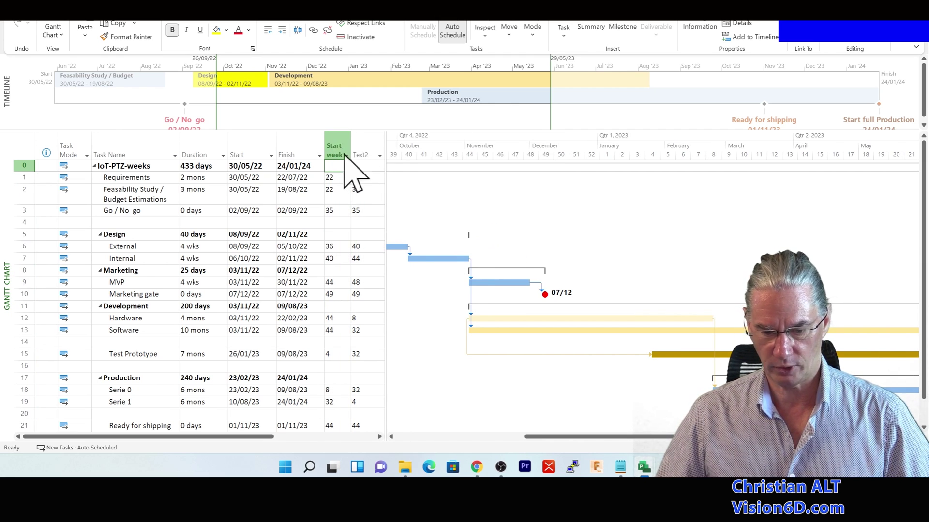
Retitle the Text2 column 'Finish week'.
click(366, 145)
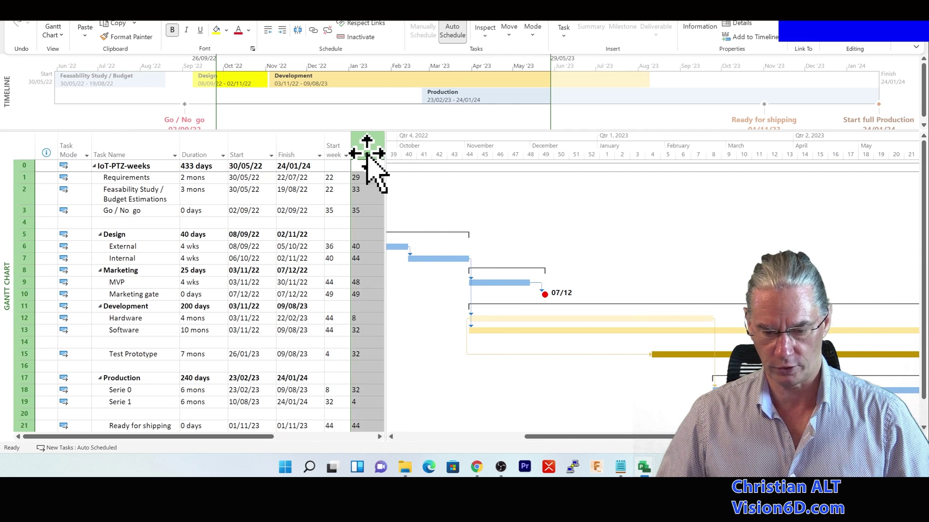
right_click(369, 153)
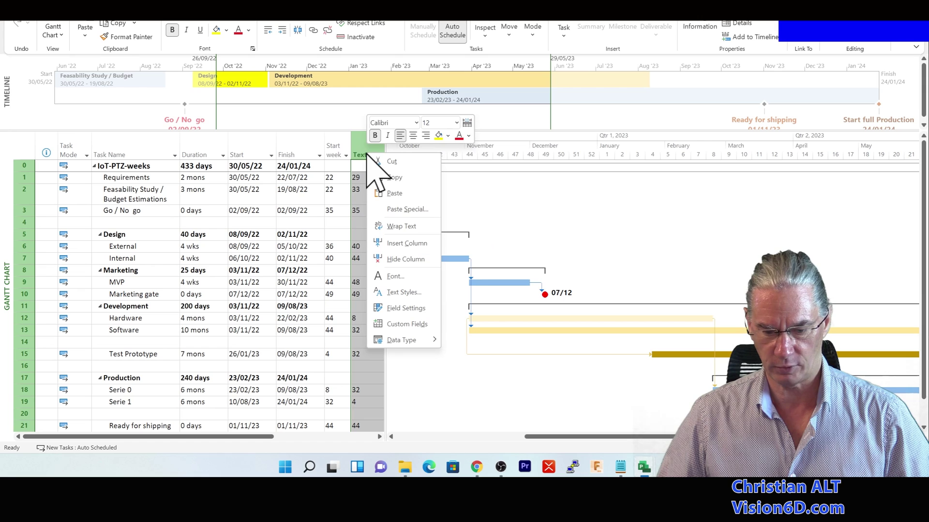
click(416, 309)
click(419, 186)
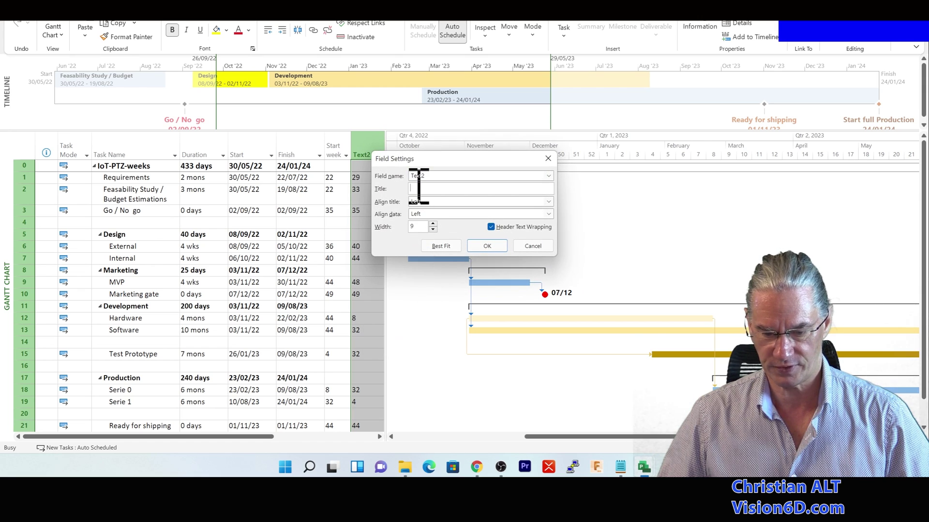
text(Finish)
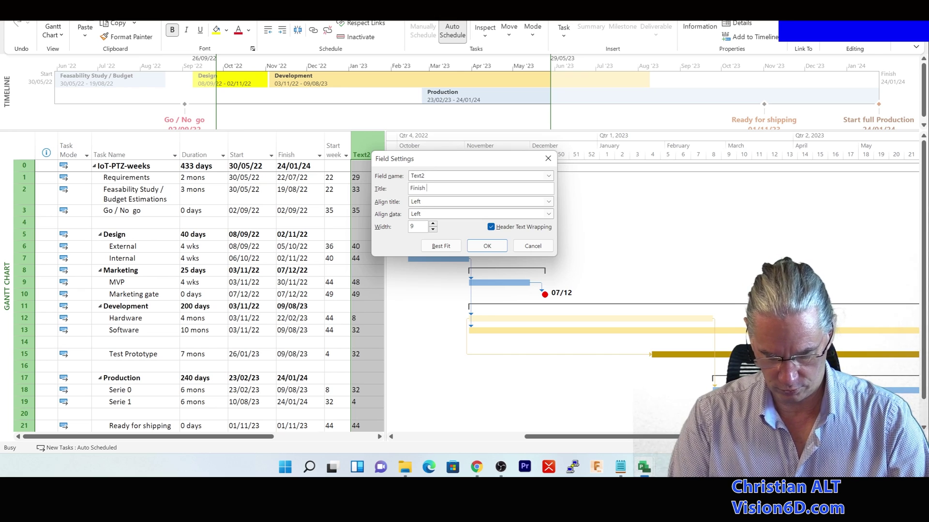
text( week)
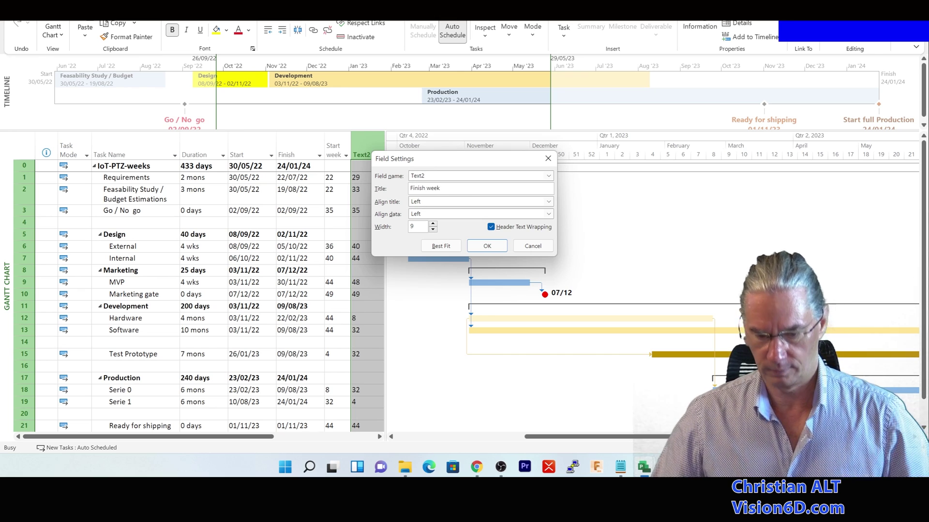
click(487, 245)
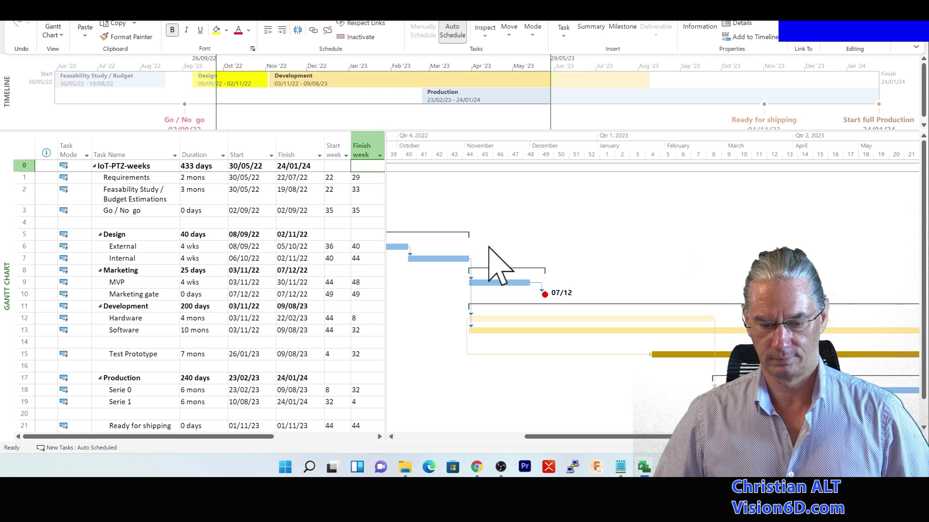